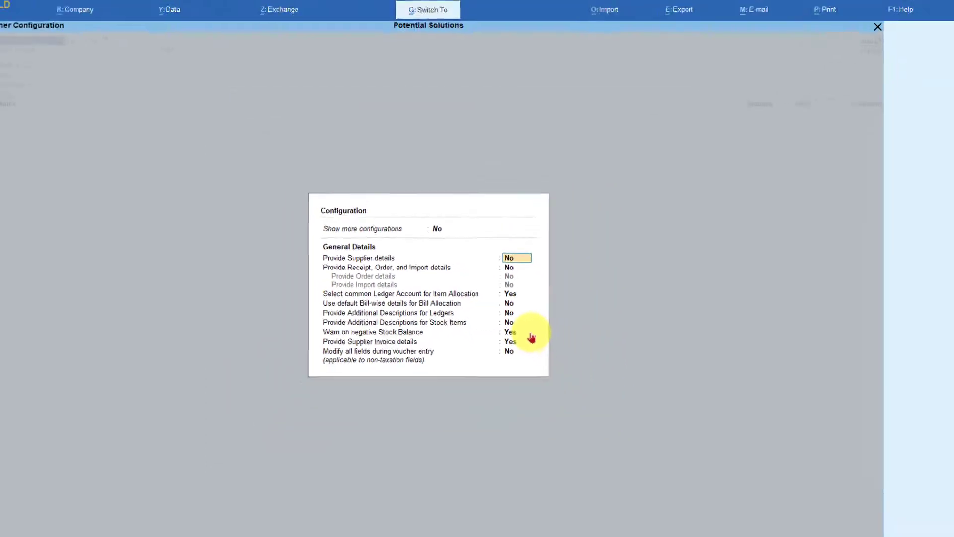
- Close the configuration unchanged and enter supplier invoice number GD/1215 dated 15-Jan-21 on the purchase voucher
key(Escape)
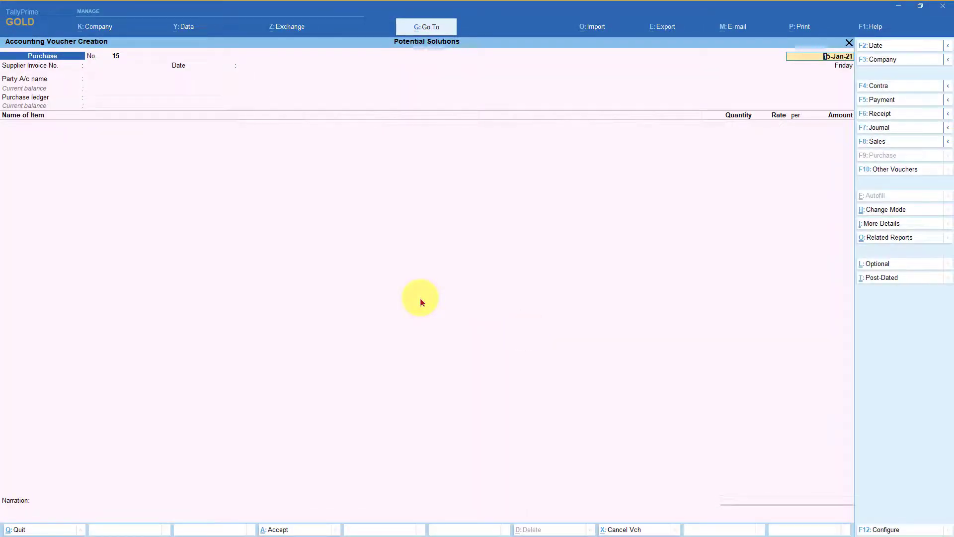
key(Return)
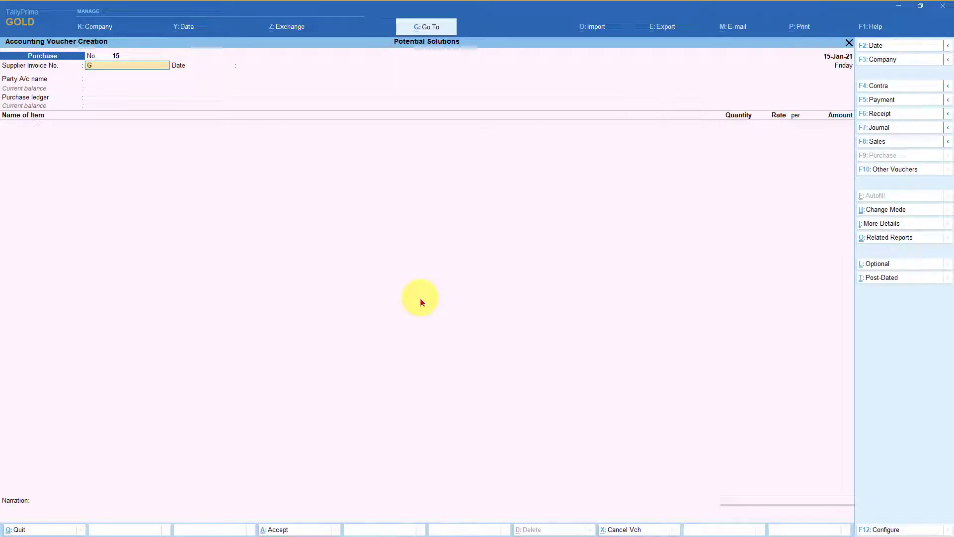
text(GD/1215)
key(Return)
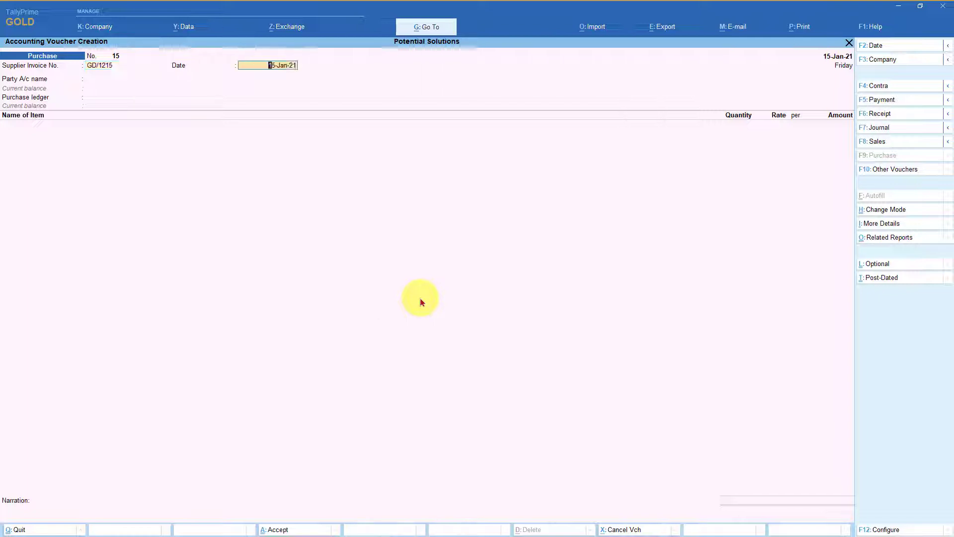
key(Return)
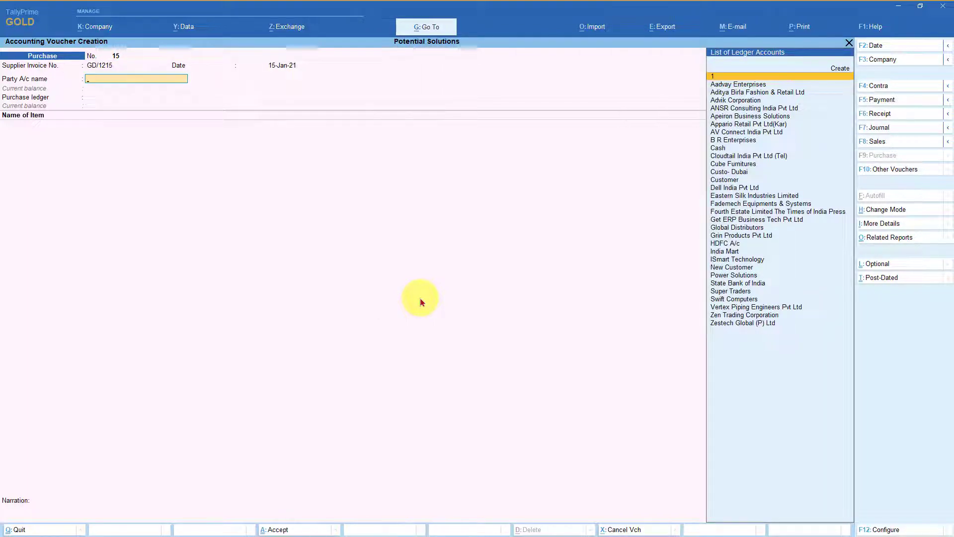
- Set the party account to Global Distributors and the purchase ledger to Purchases
text(Glo)
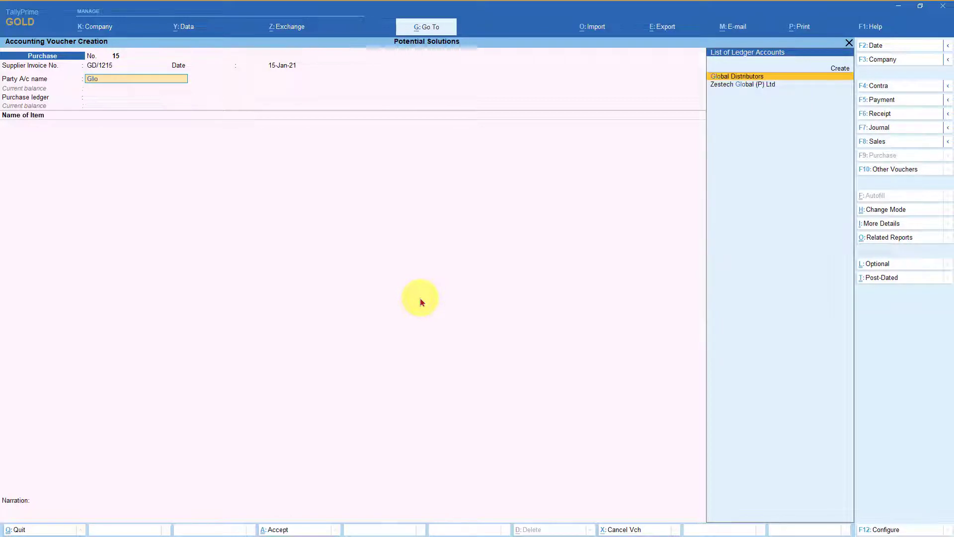
key(Return)
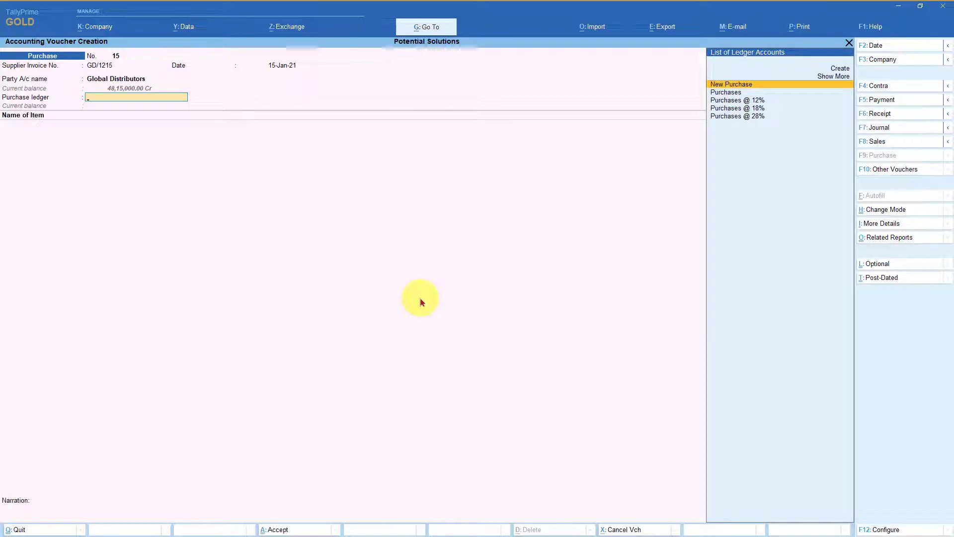
key(Down)
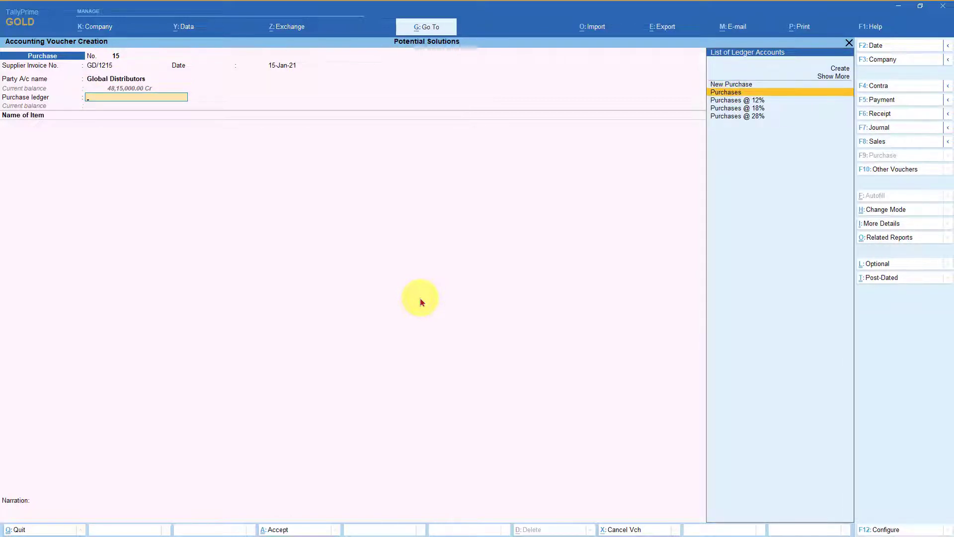
key(Return)
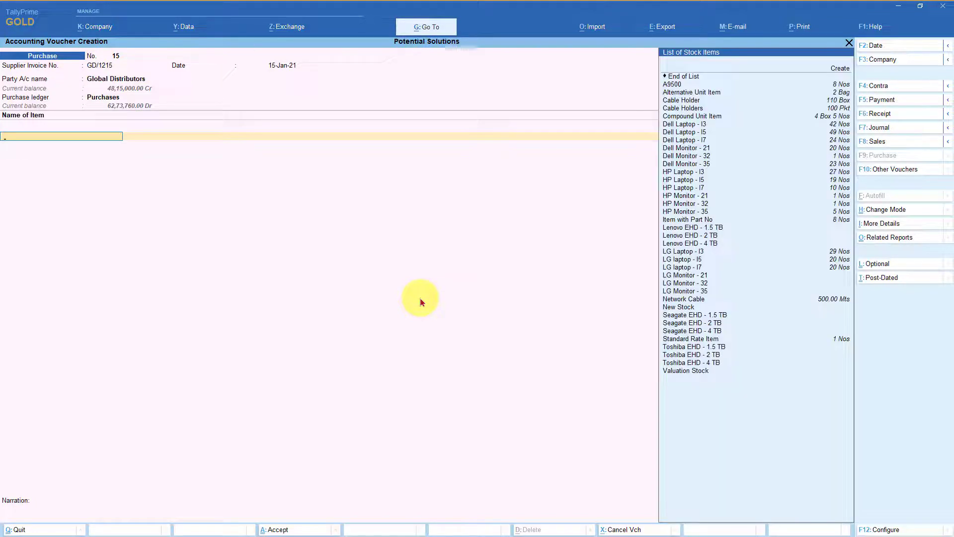
- Add the stock item Dell Monitor - 32 with a quantity of 5 Nos at a rate of 25,000.00 and end the item list
key(Down)
key(Down)
key(Down)
key(Down)
key(Down)
key(Down)
key(Down)
key(Down)
key(Down)
key(Down)
key(Down)
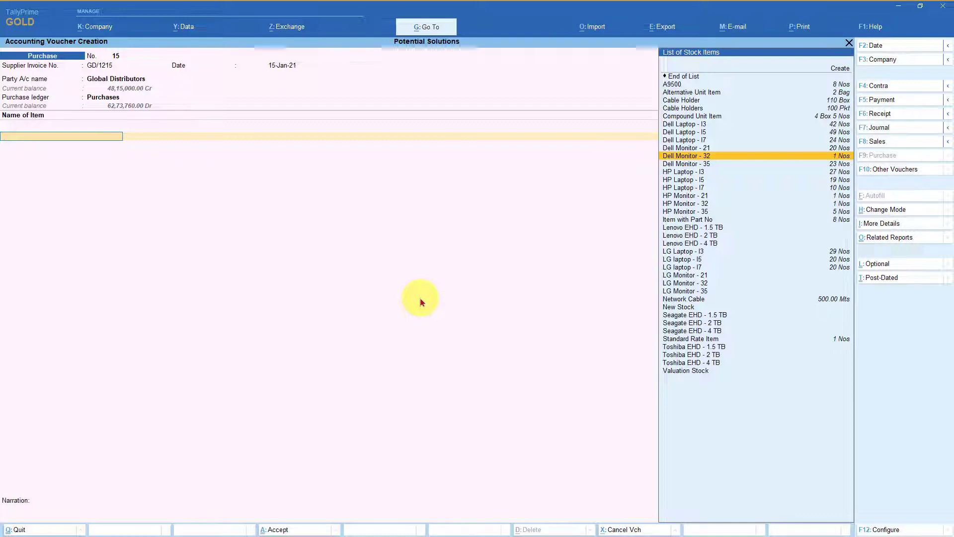
key(Return)
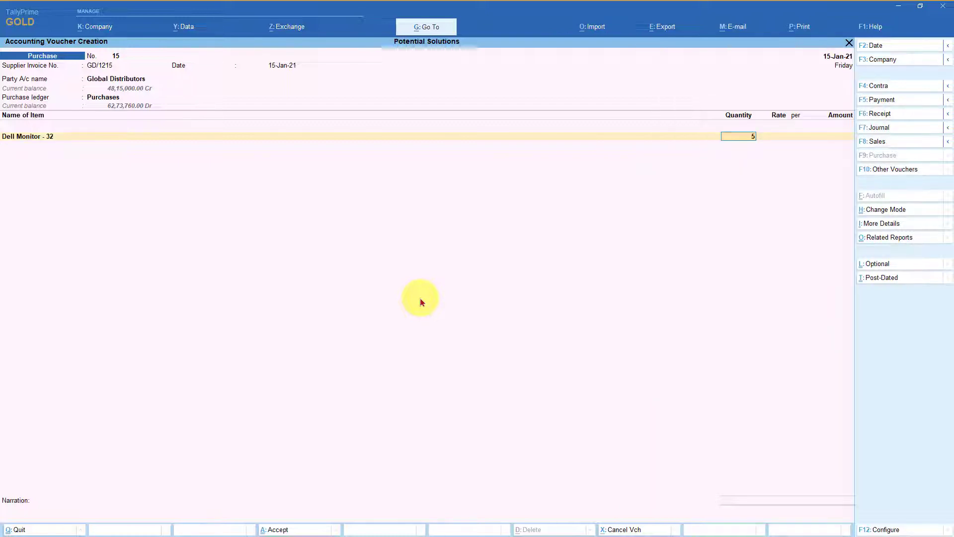
key(Return)
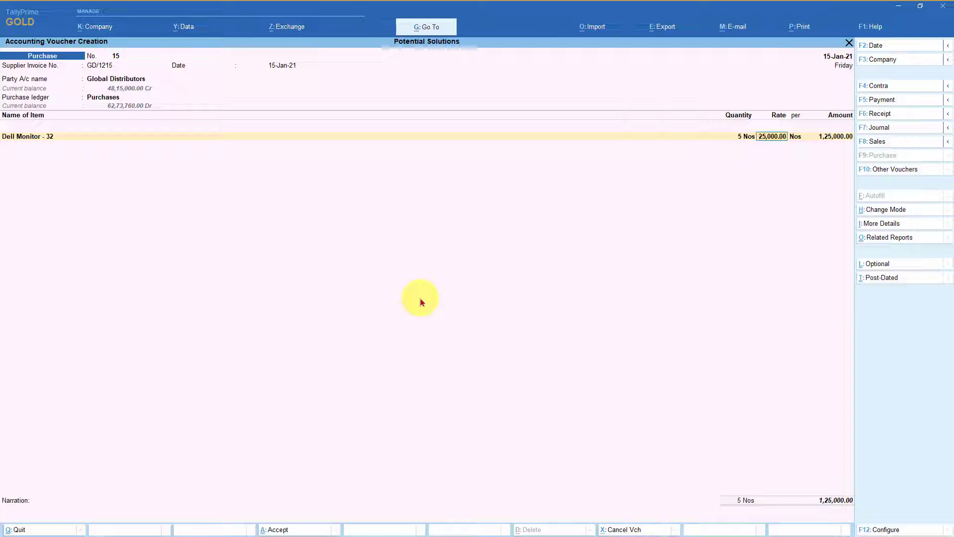
key(Return)
key(Return)
key(Return)
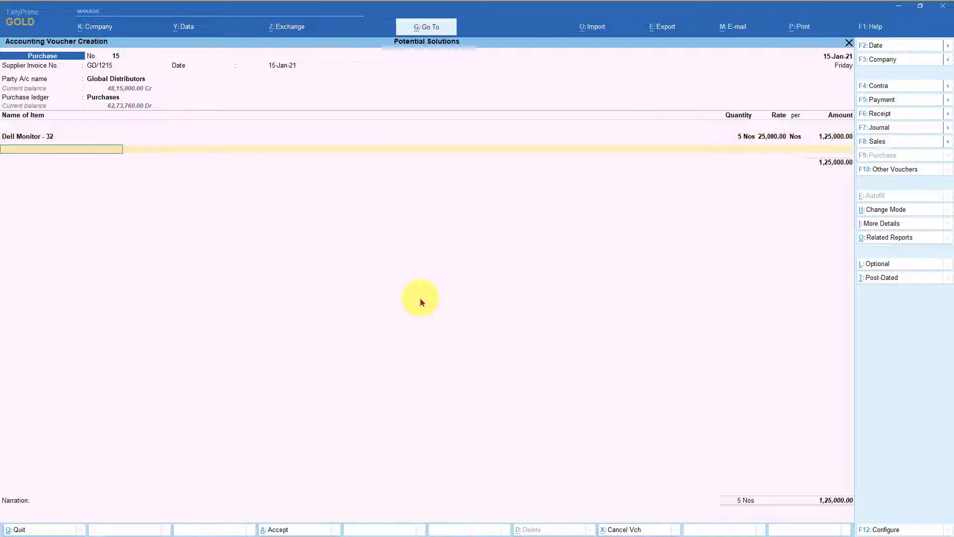
key(Return)
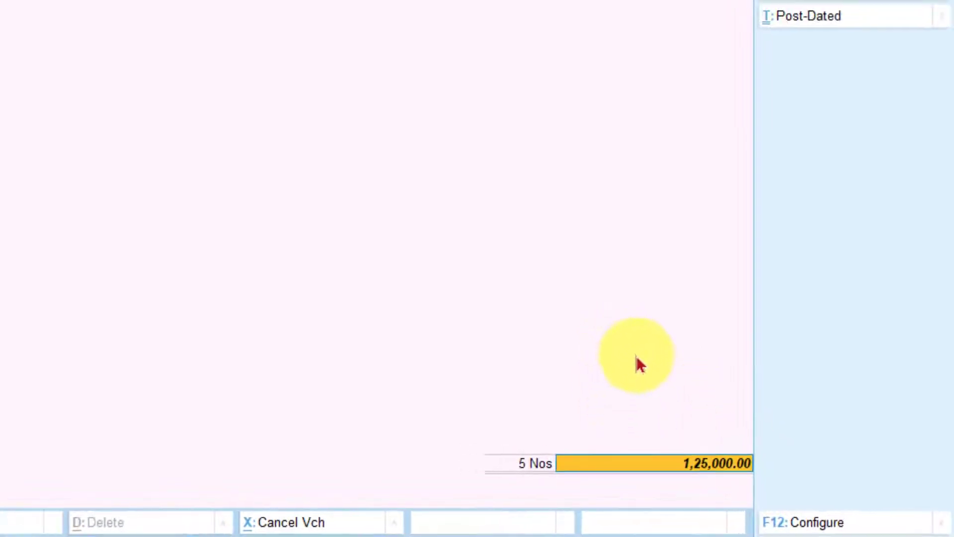
- Allocate the Global Distributors bill as a New Ref named GD/1215 and accept the bill-wise details
key(Return)
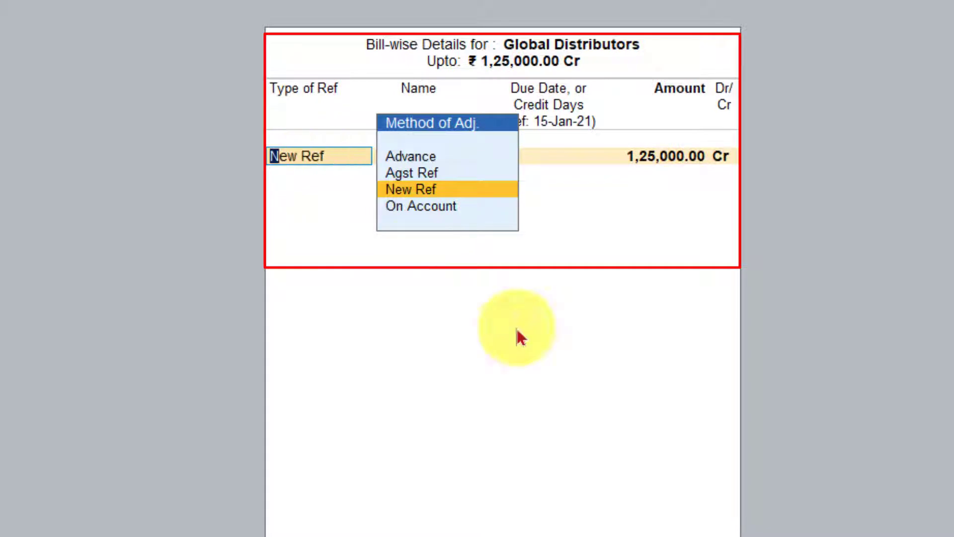
key(Return)
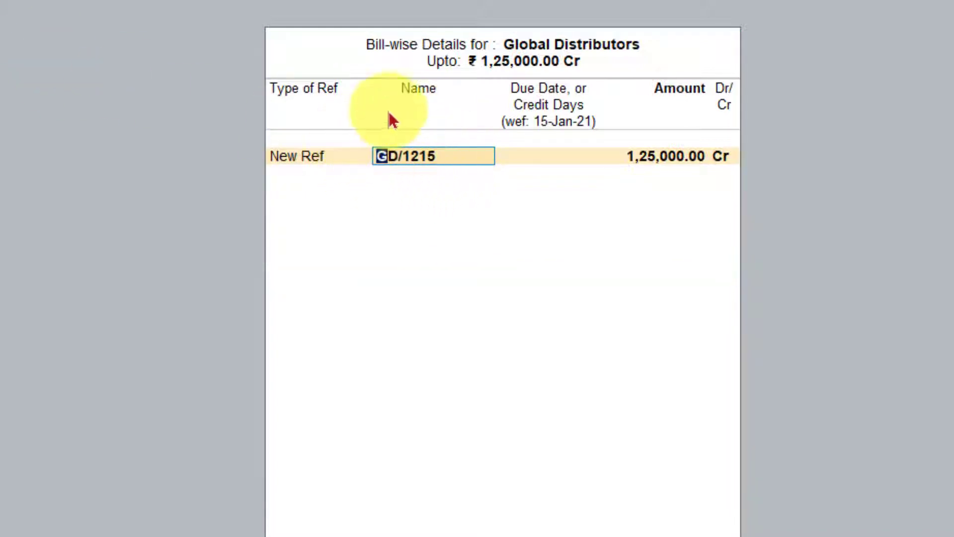
key(Return)
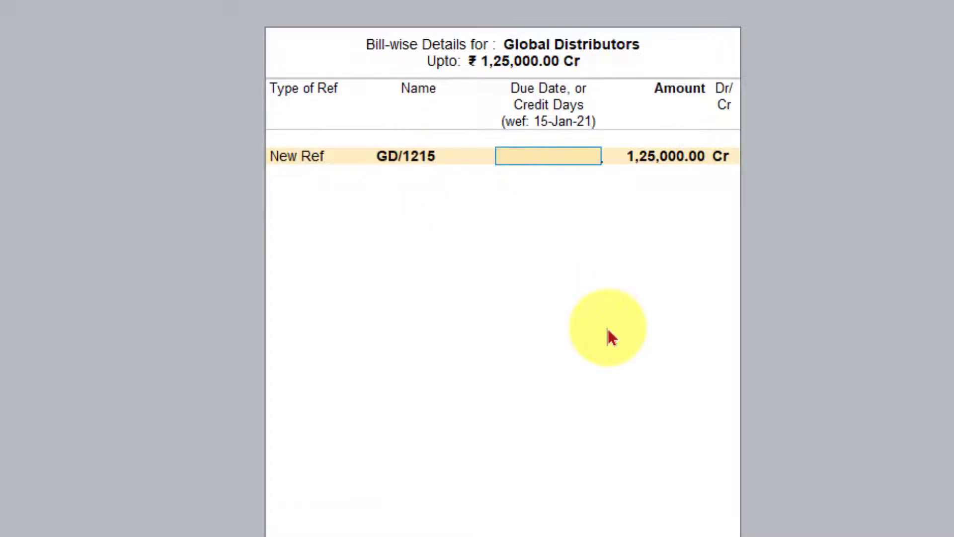
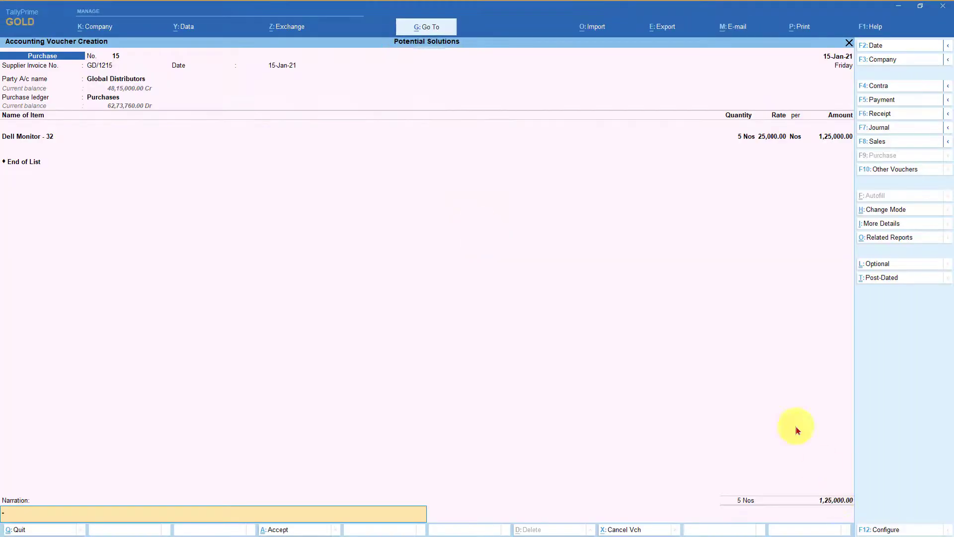
key(Return)
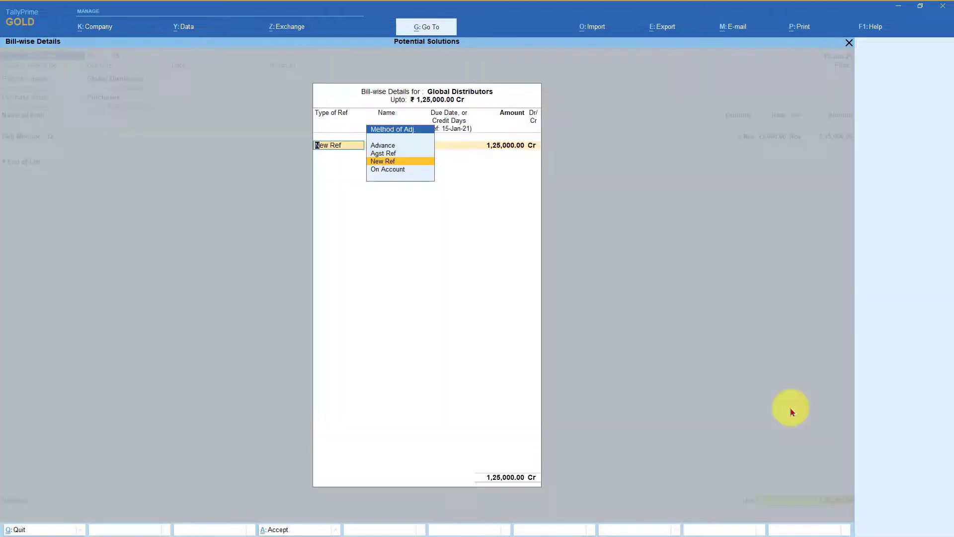
key(ctrl+a)
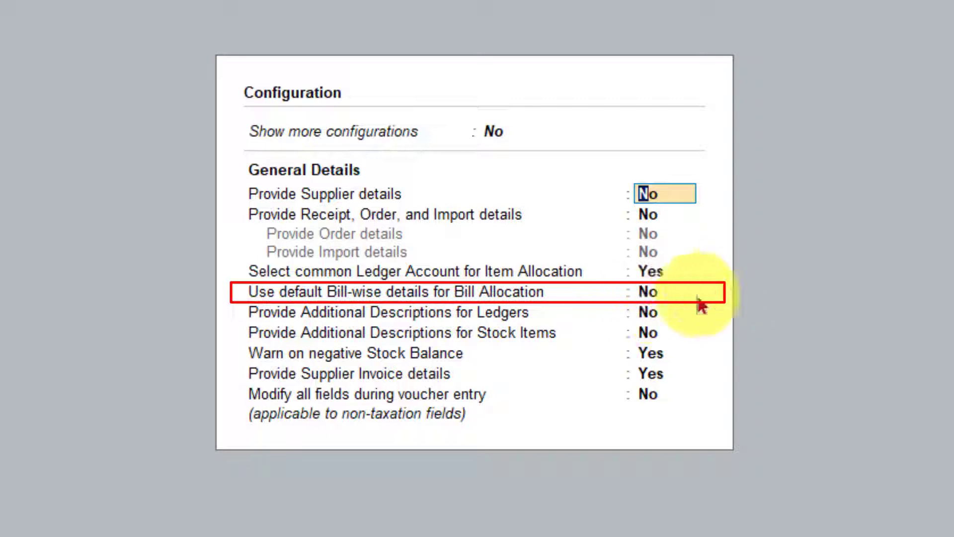
- Set "Use default Bill-wise details for Bill Allocation" to Yes and save the voucher configuration
click(648, 295)
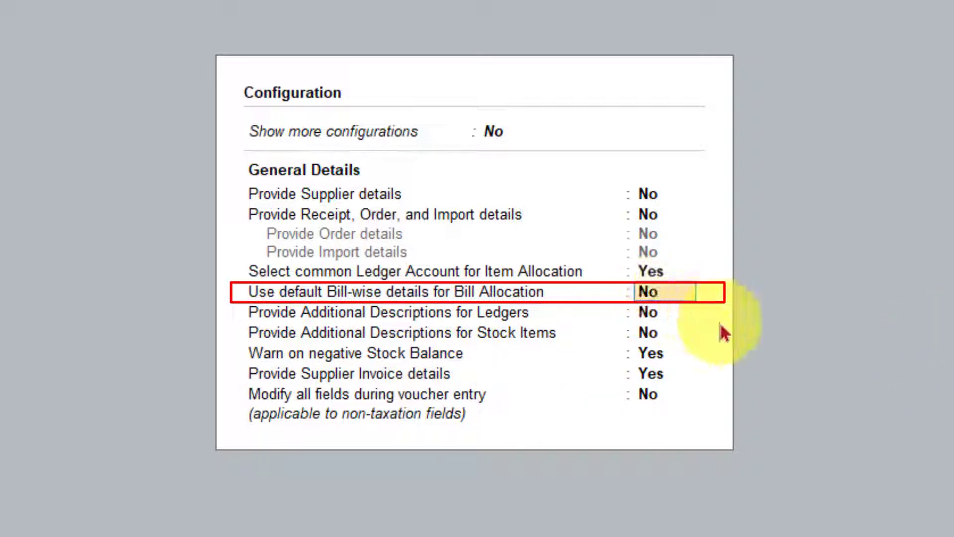
text(y)
key(Return)
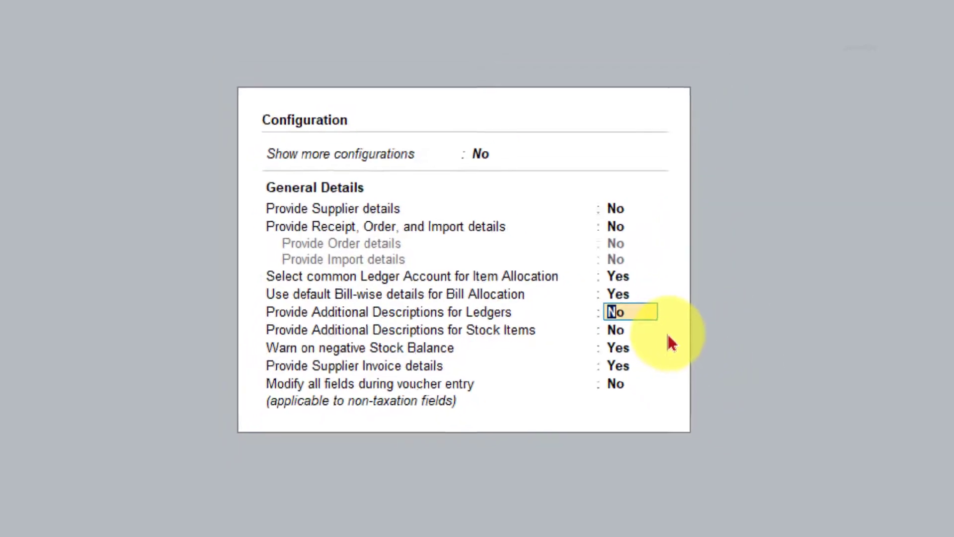
key(ctrl+a)
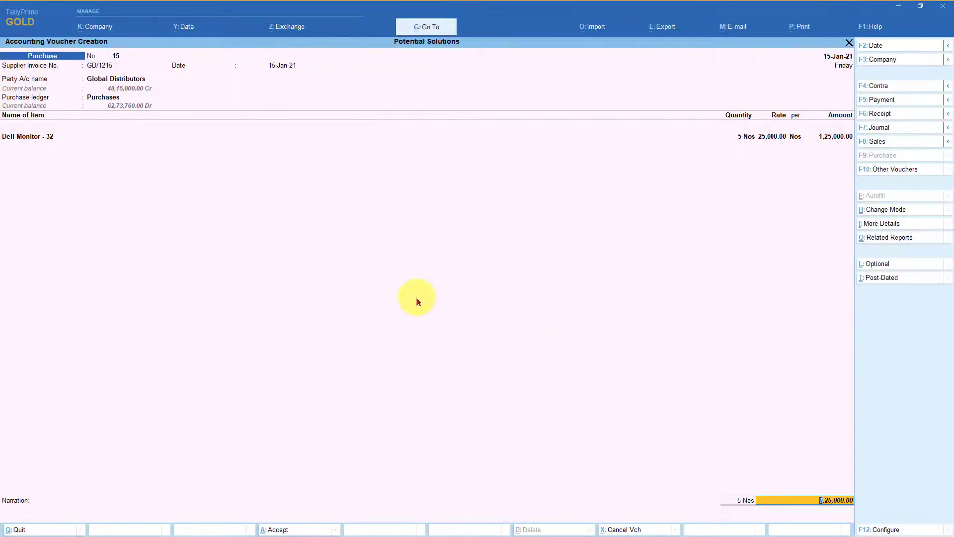
- Step through the Dell Monitor - 32 line and voucher total again and save the purchase voucher without a narration
key(Return)
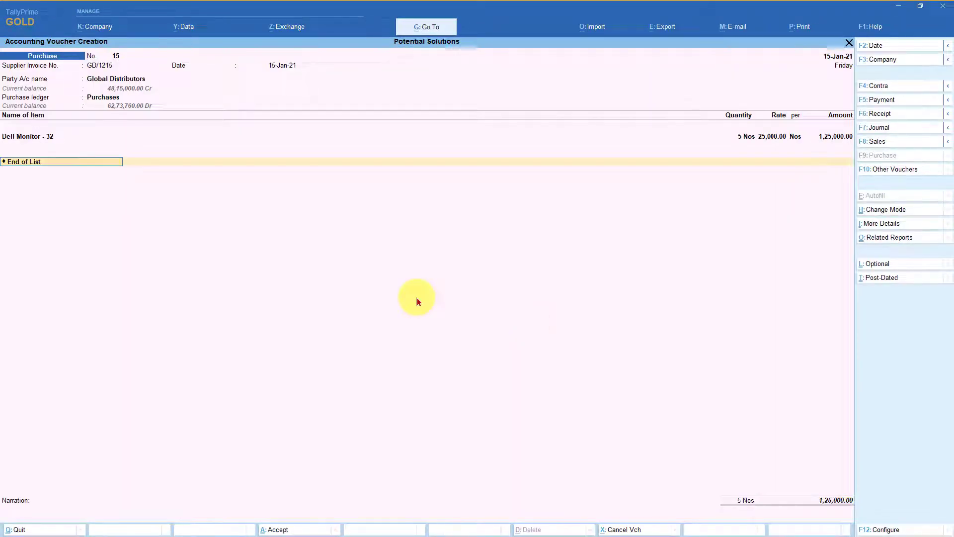
key(BackSpace)
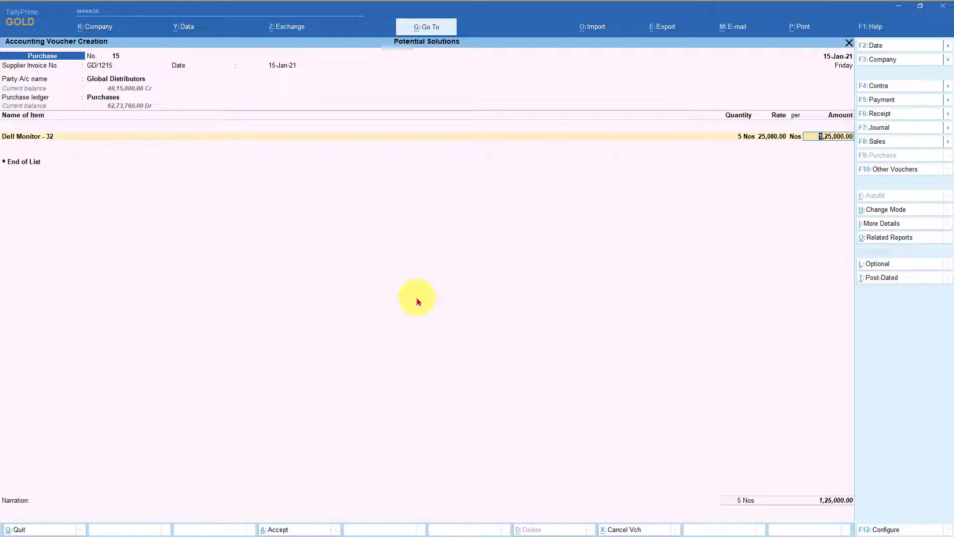
key(Return)
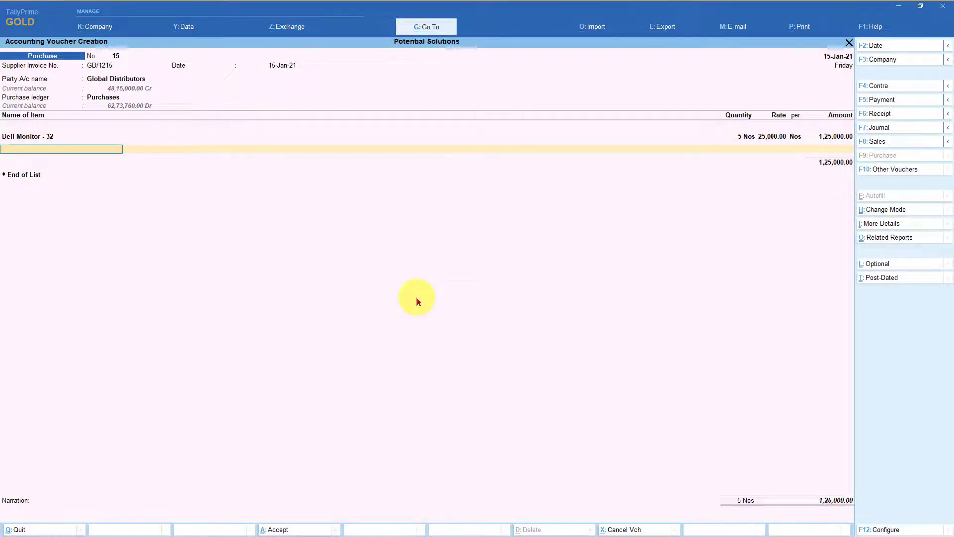
key(Return)
key(Return)
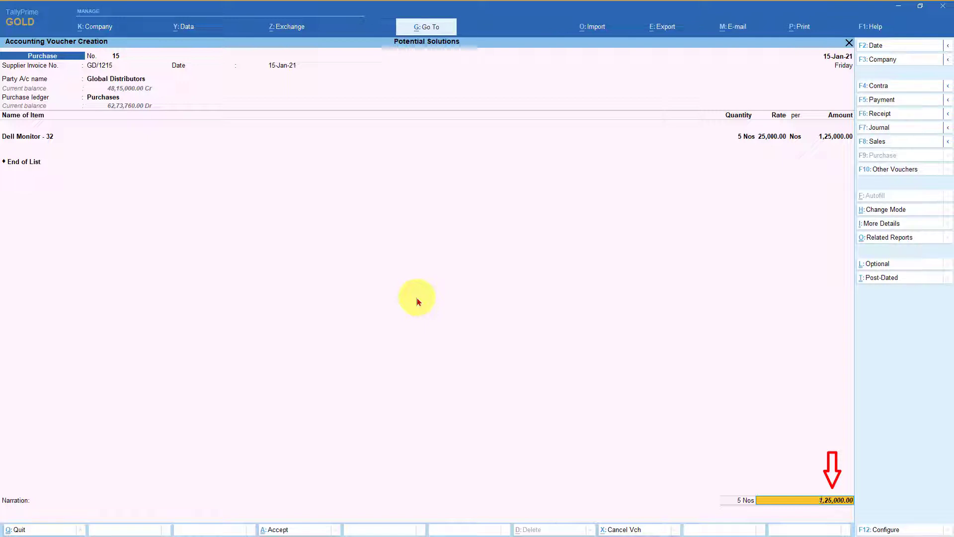
key(Return)
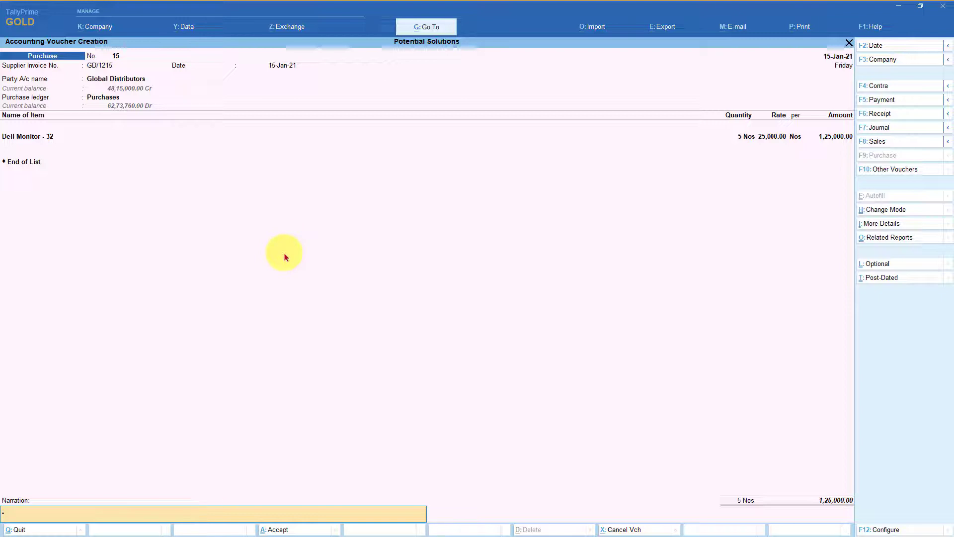
key(Return)
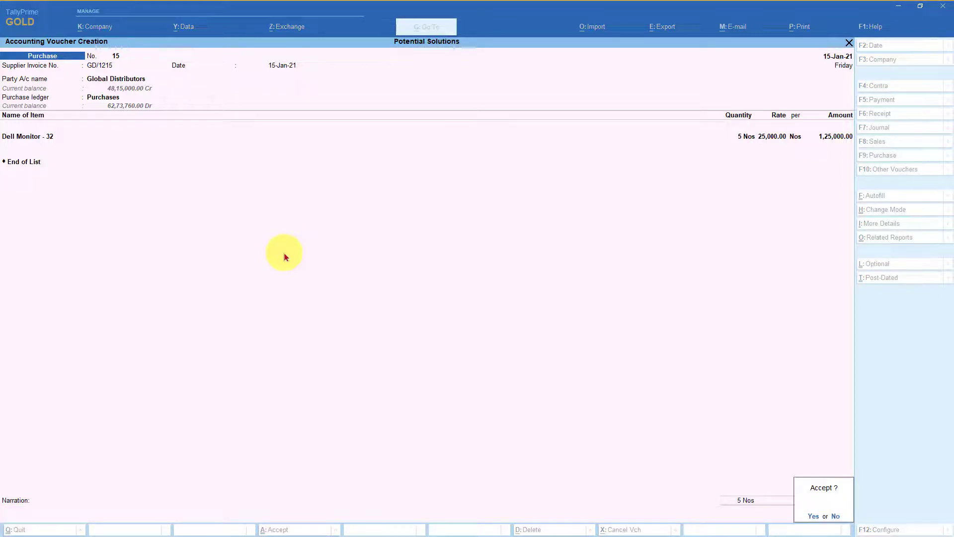
key(Return)
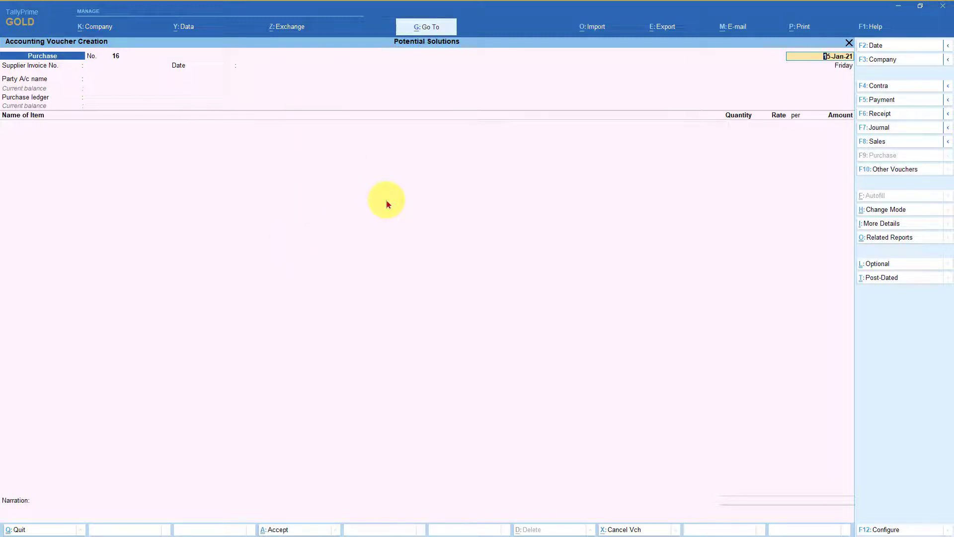
- Open the Ledger Outstandings report for Global Distributors and highlight the GD/1215 bill
click(426, 32)
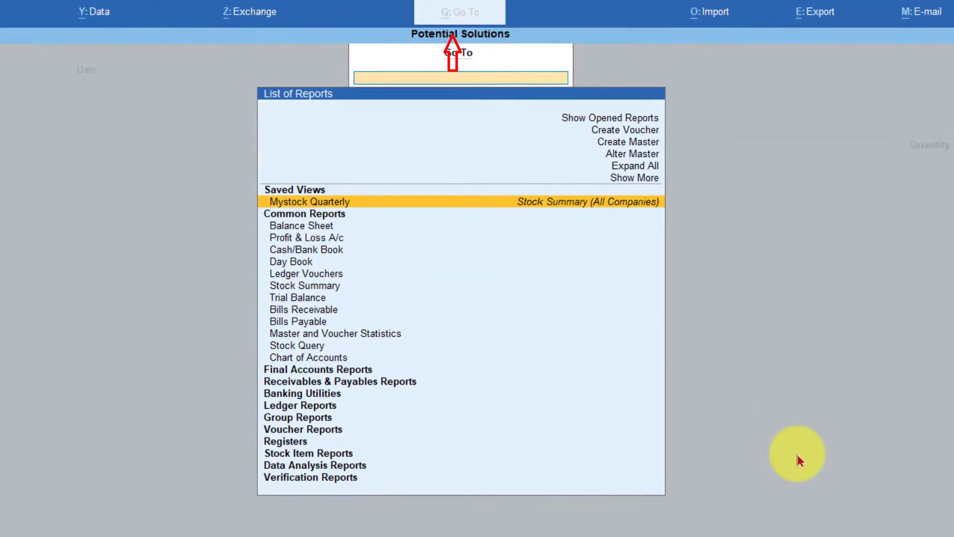
text(Ledg)
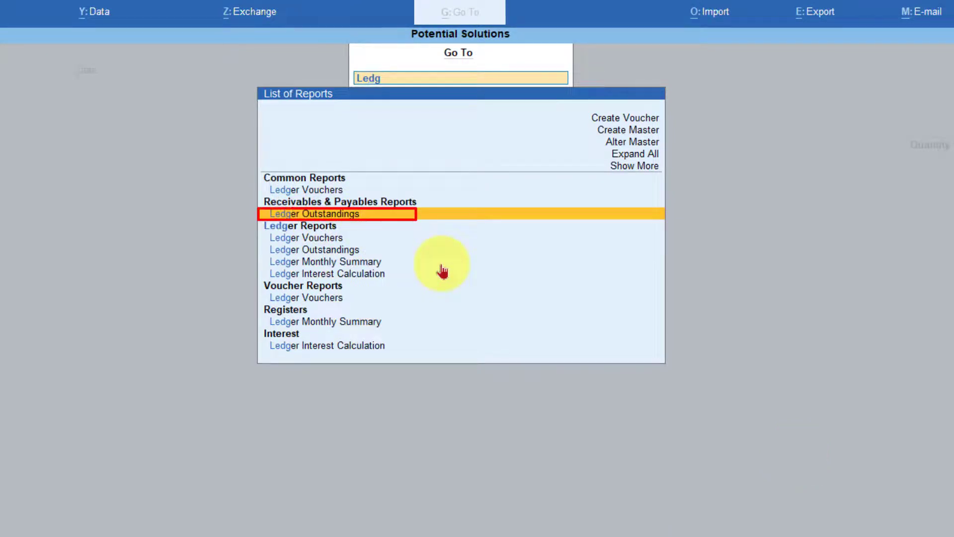
key(Return)
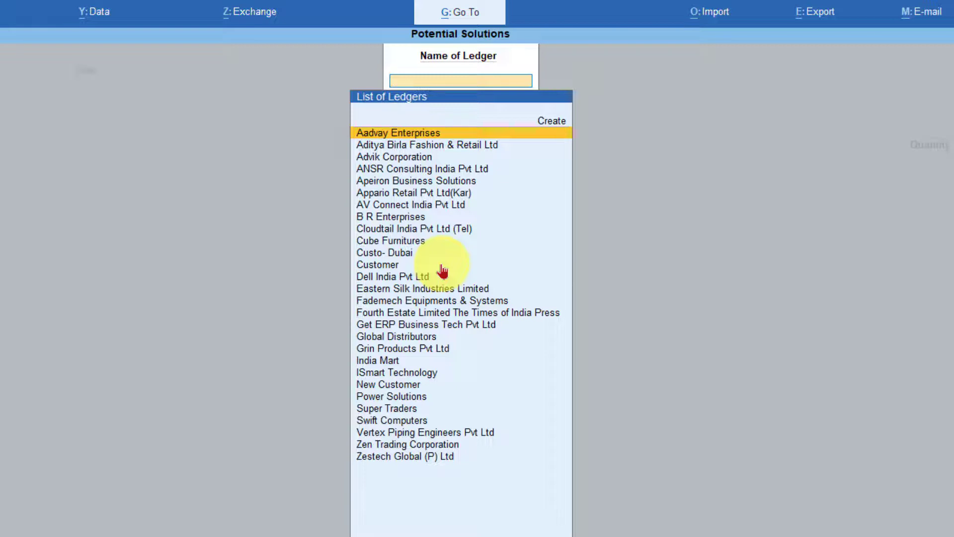
text(Glo)
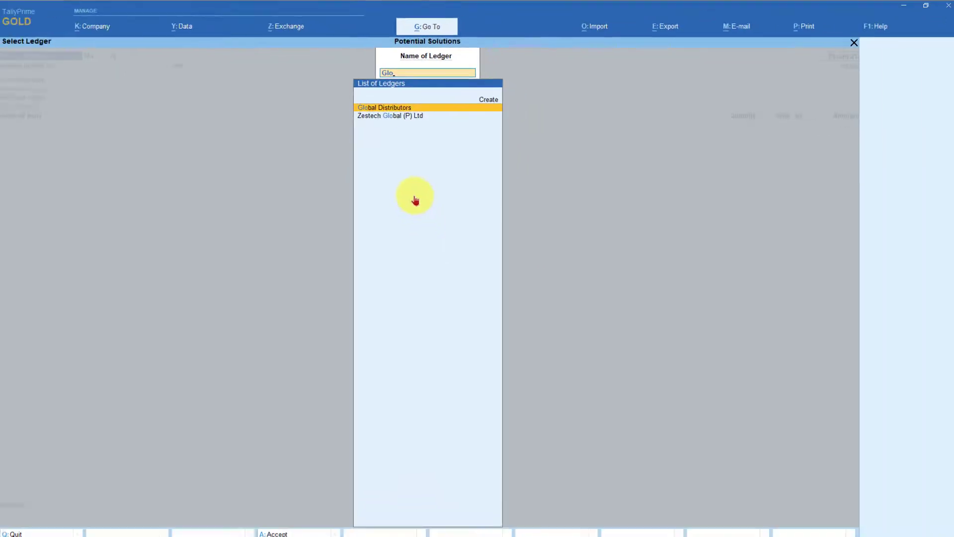
key(Return)
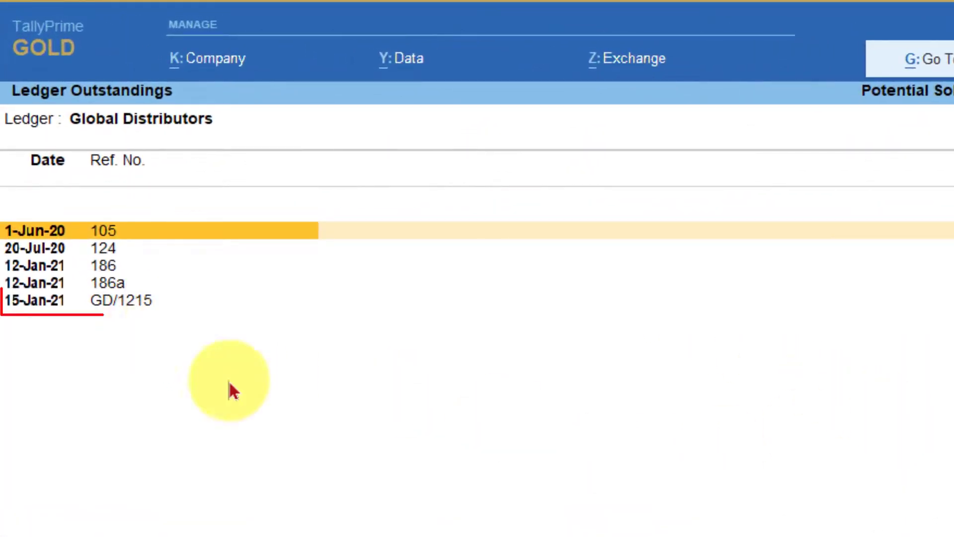
key(Down)
key(Down)
key(Down)
key(Down)
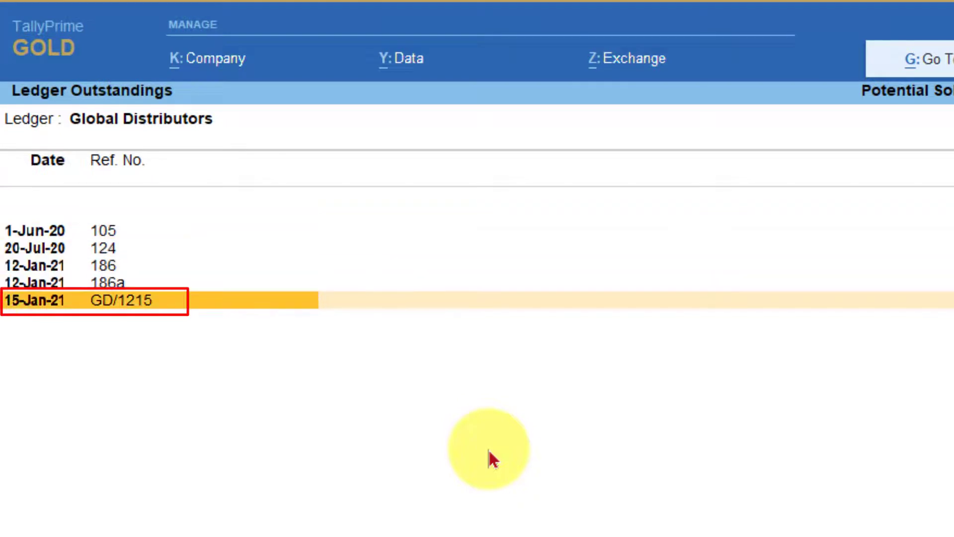
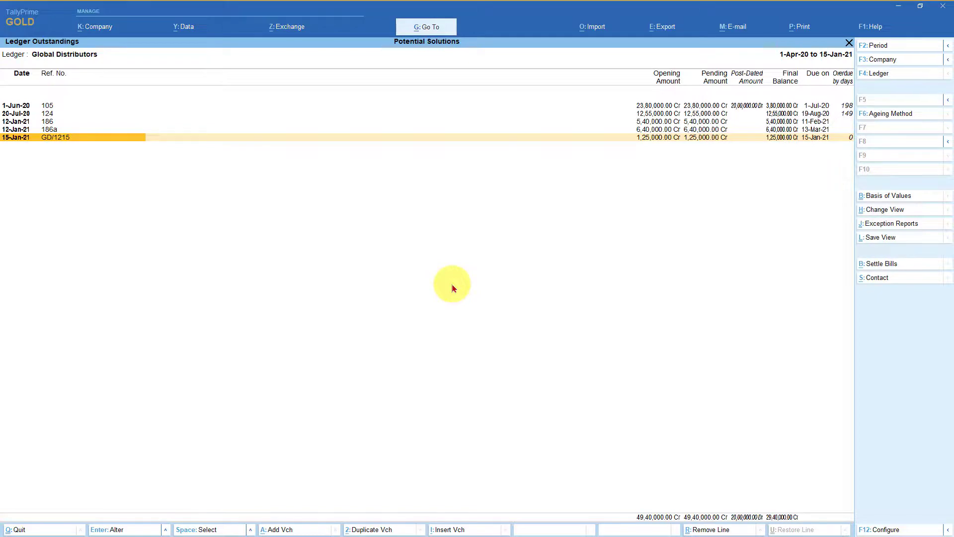
- Leave the outstandings report for a blank purchase voucher and open its configuration settings
key(Escape)
key(F9)
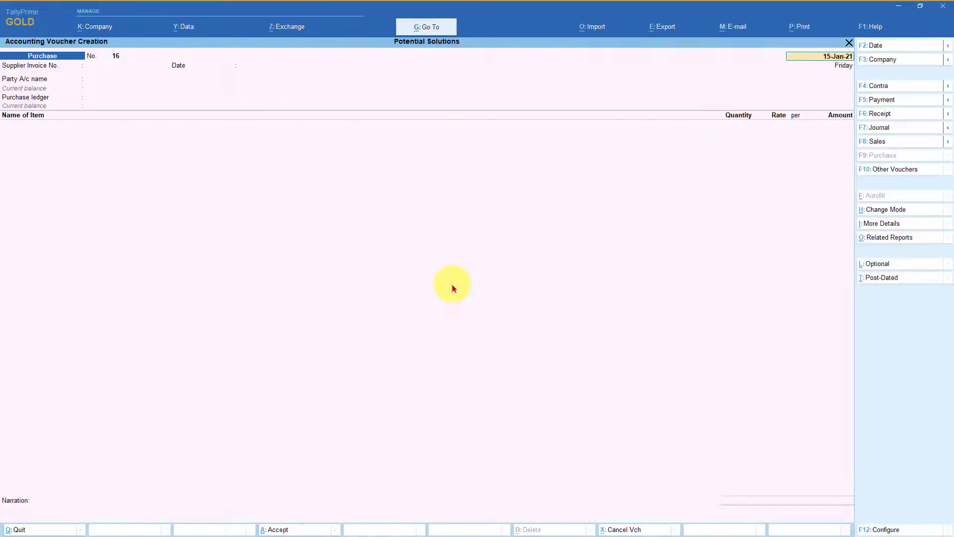
key(F12)
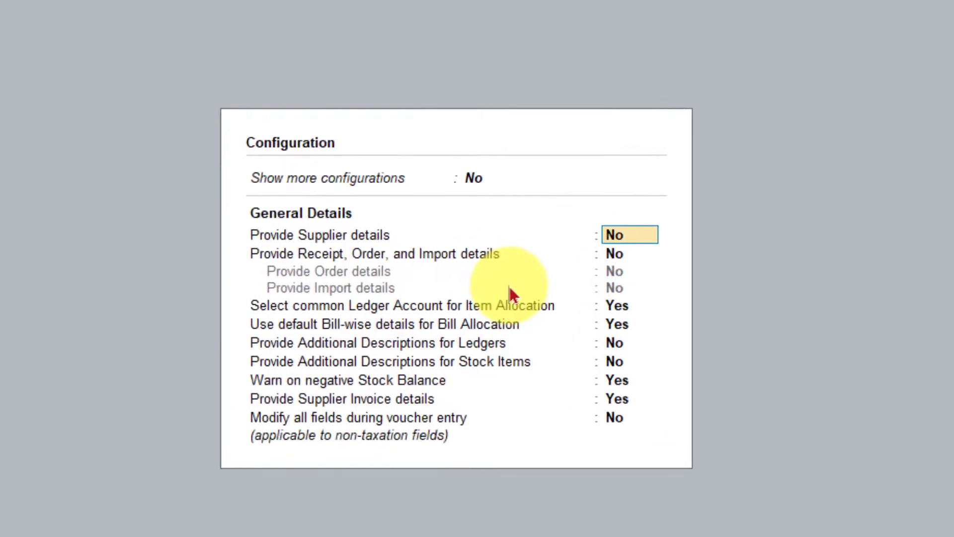